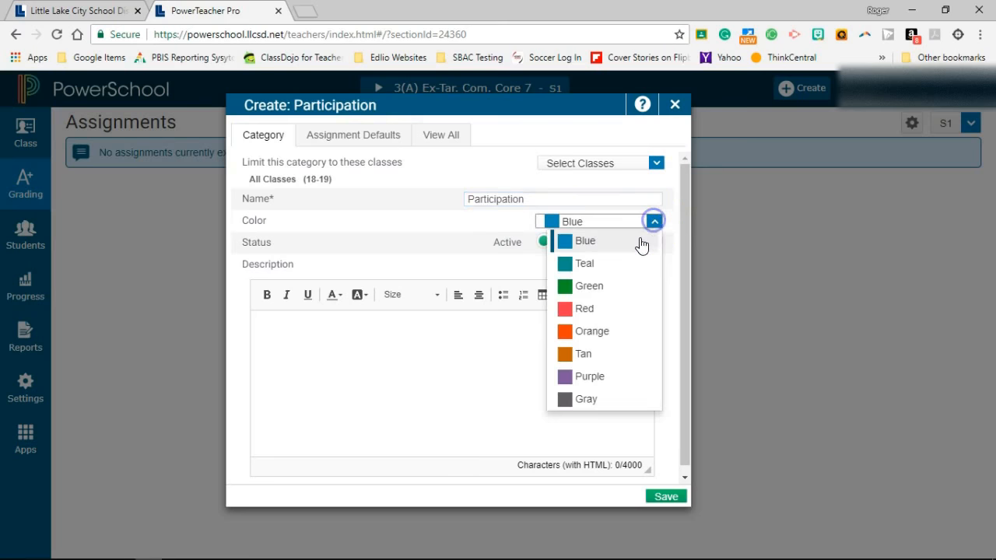
- Set the new Participation category's color to Purple and save the category
scroll(600, 335, "down", 1)
left_click(592, 370)
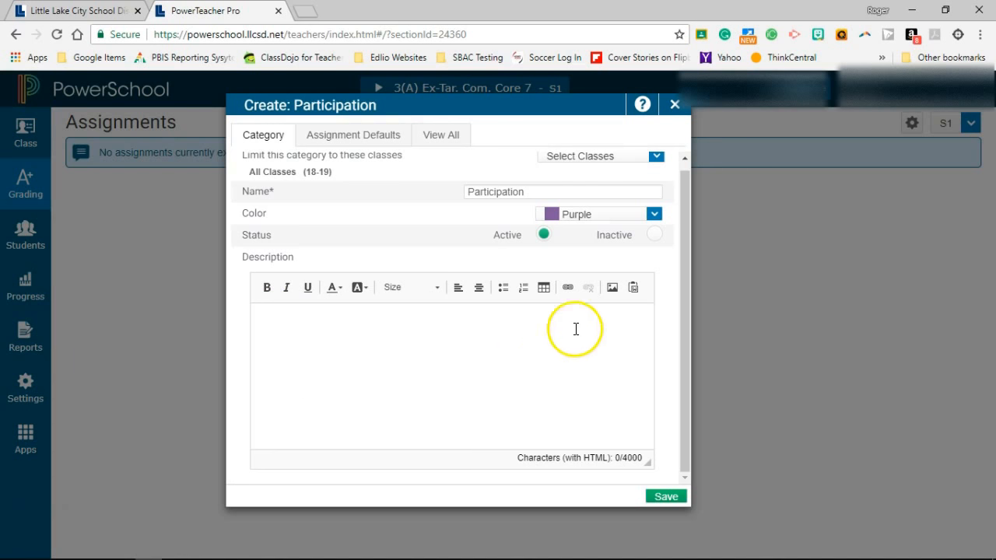
left_click(665, 498)
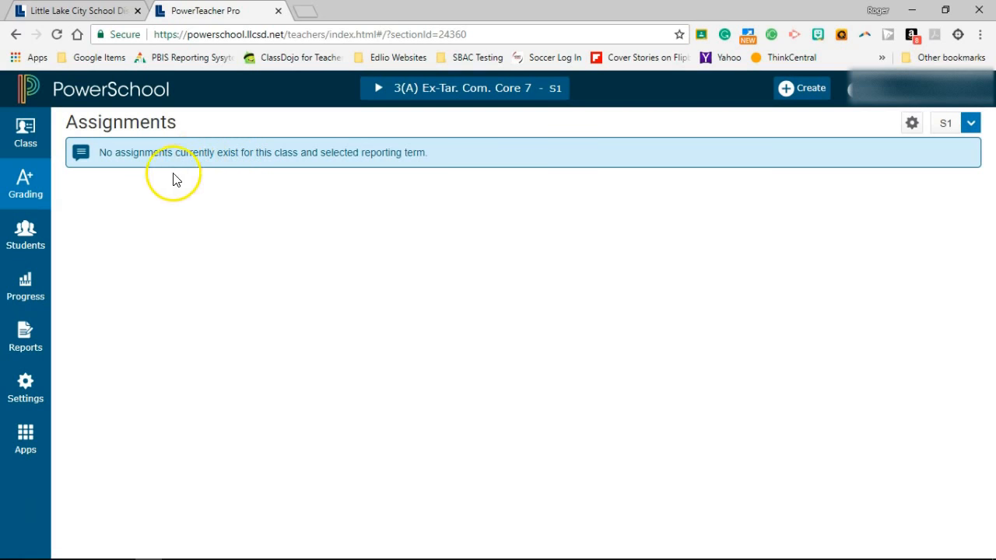
- Open the grading categories list, review the Participation category's settings in its edit dialog, and save it
left_click(28, 189)
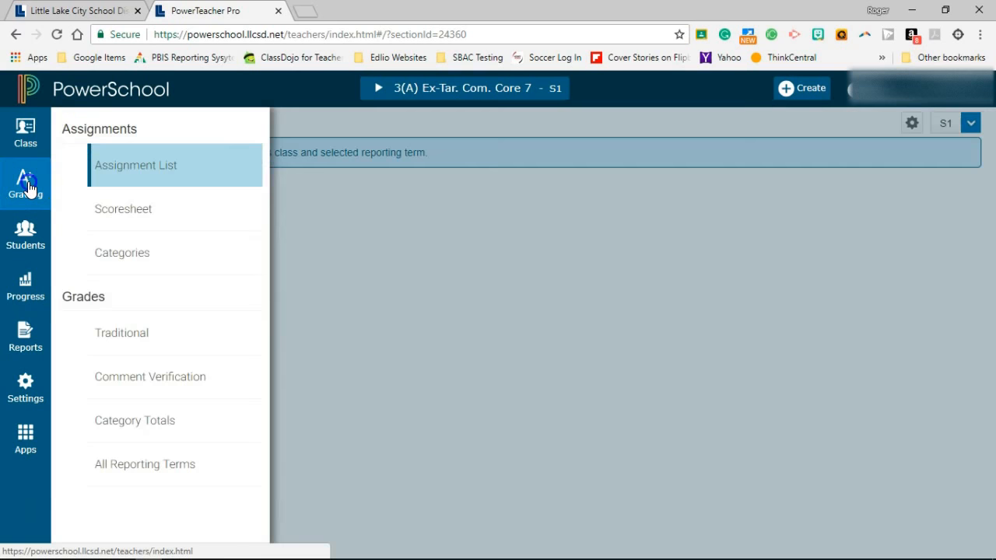
left_click(99, 250)
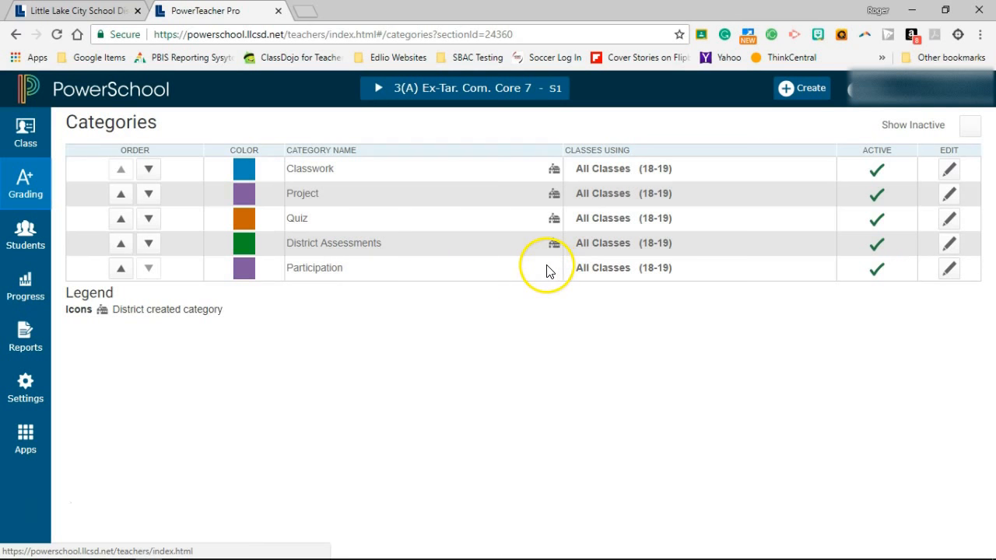
left_click(950, 269)
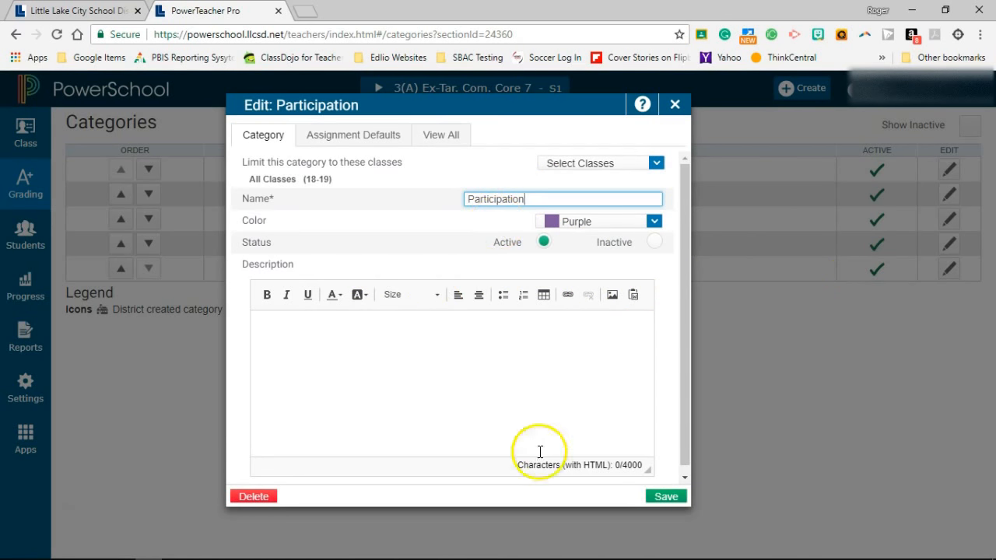
left_click(664, 496)
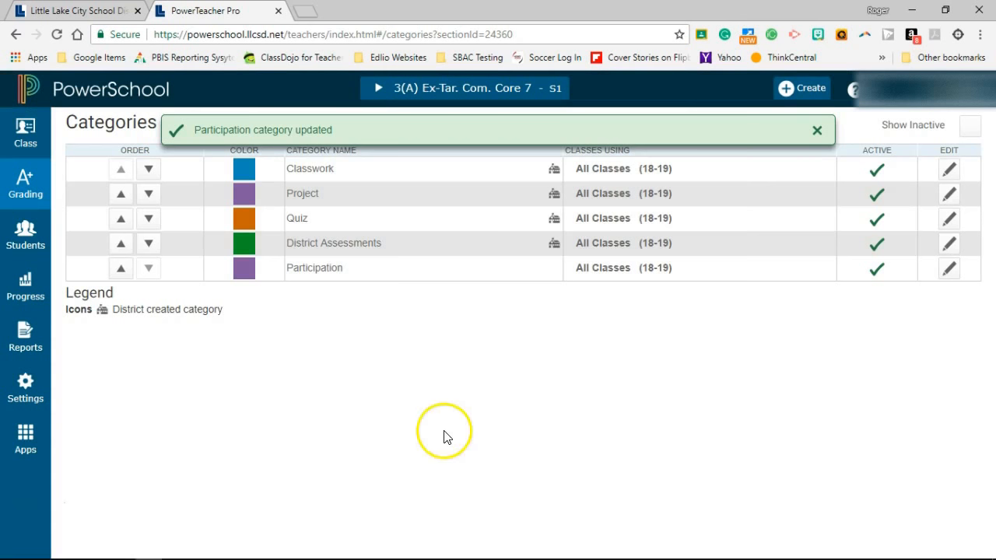
left_click(227, 345)
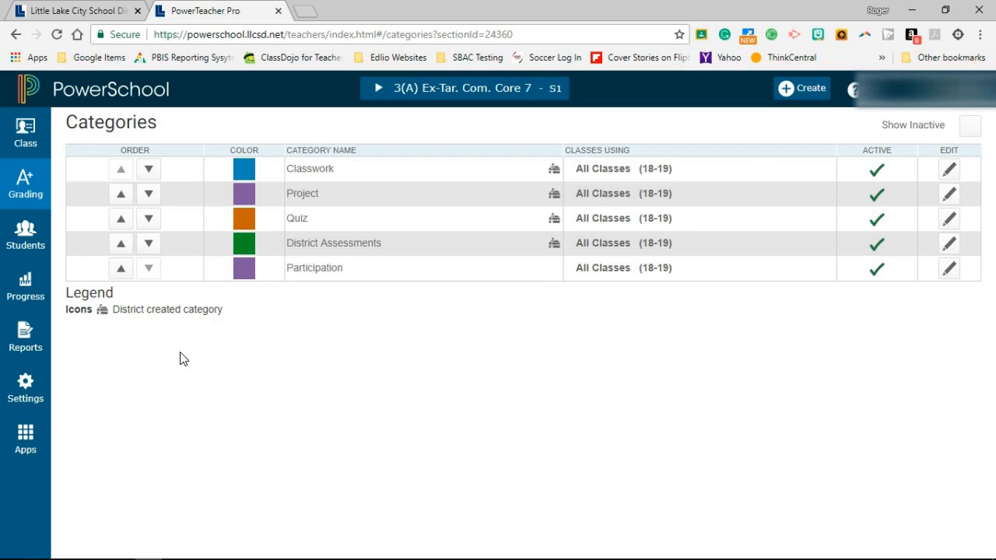
- Open the S1 formula for 3(A) Ex-Tar. Com. Core 7 in Traditional Grade Calculations for editing
left_click(26, 383)
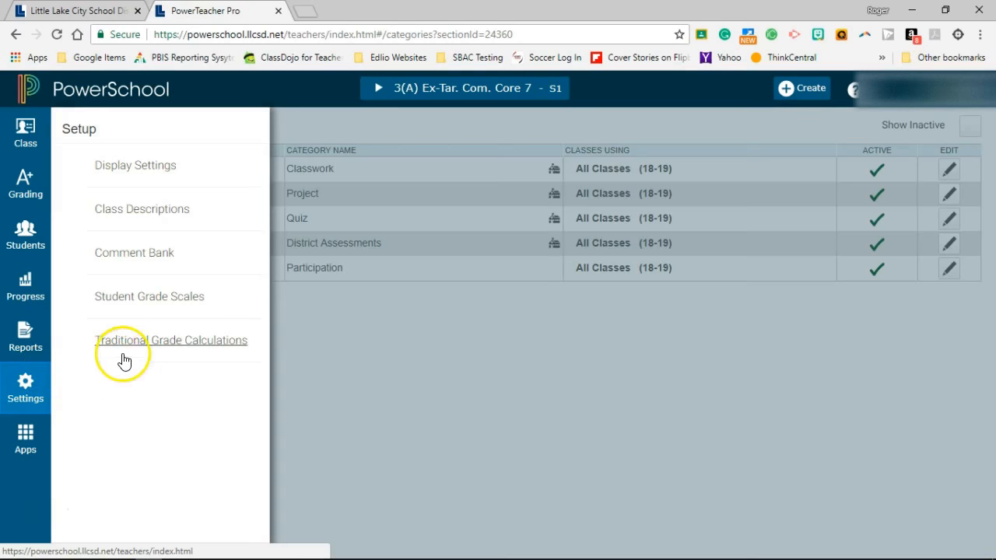
left_click(140, 345)
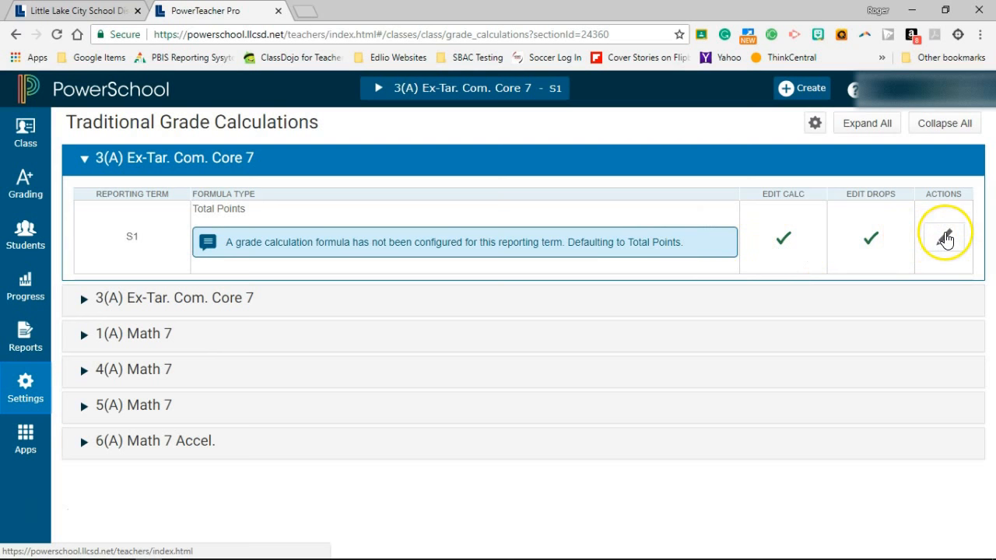
left_click(946, 240)
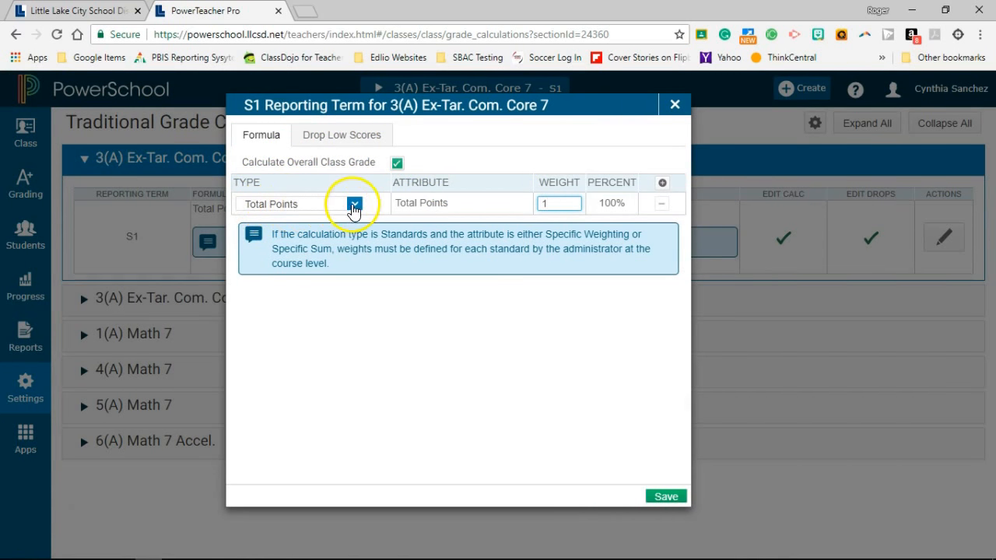
- Set the first formula row to Category Weighting for District Assessments with a weight of 20
left_click(354, 204)
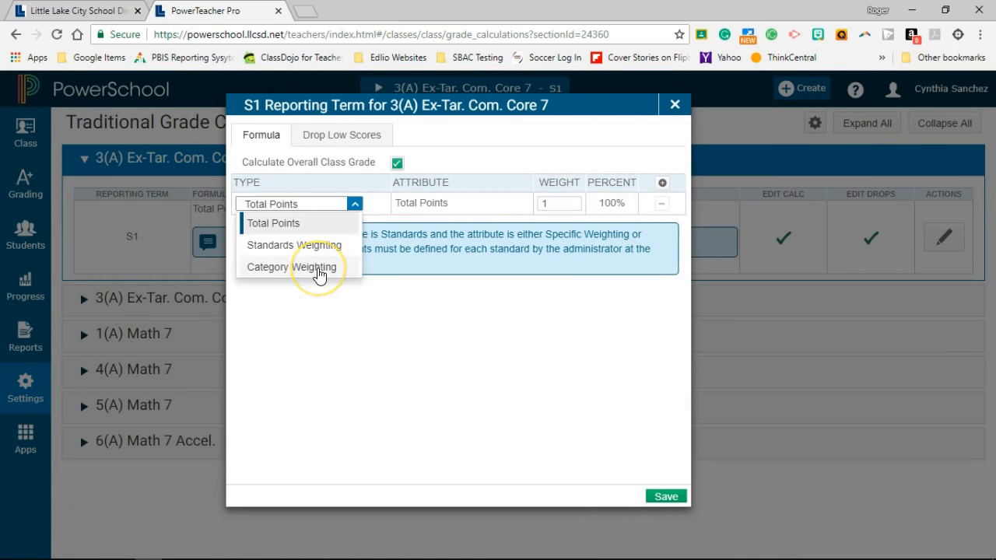
left_click(319, 267)
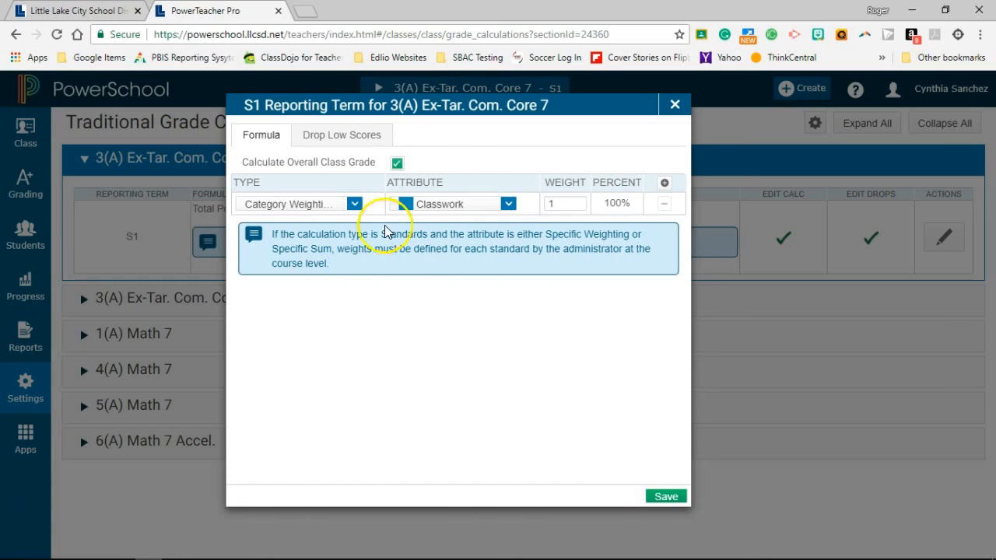
left_click(506, 205)
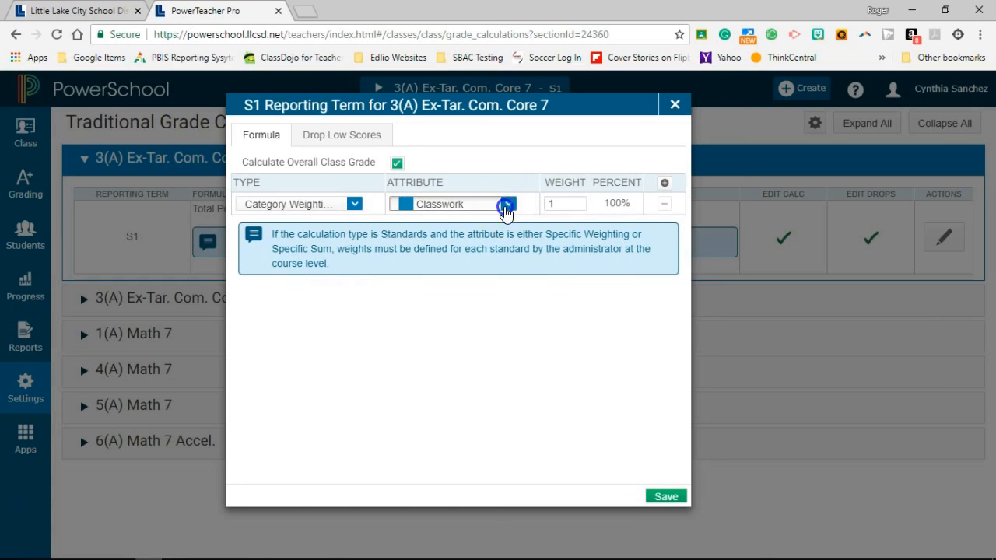
left_click(467, 292)
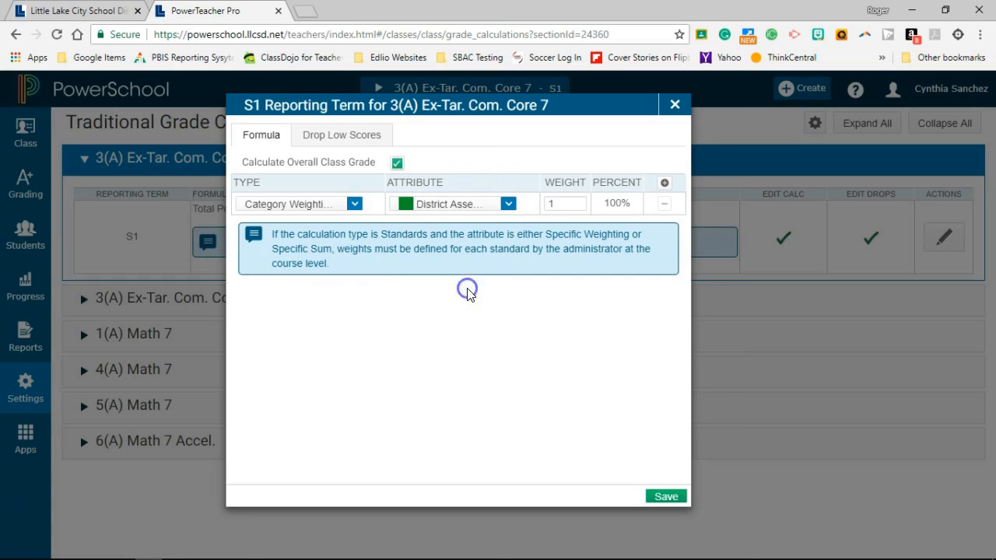
left_click(545, 203)
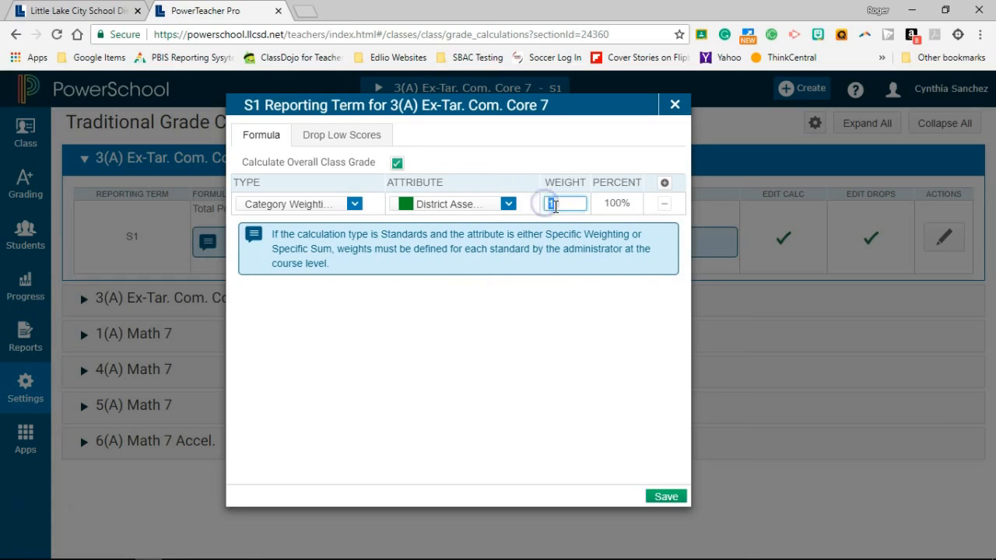
type("20")
left_click(598, 203)
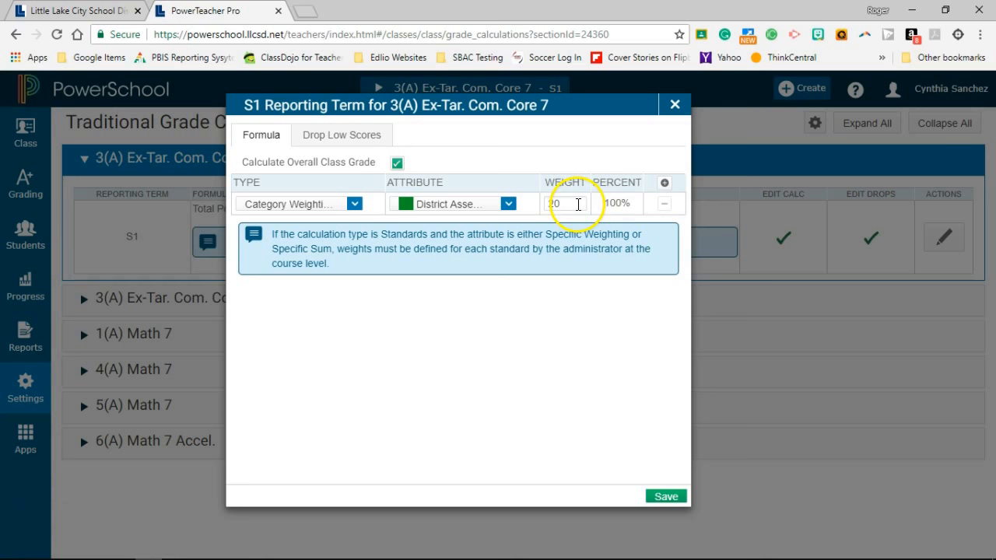
- Add a second formula row using Category Weighting for Classwork with a weight of 40
left_click(665, 183)
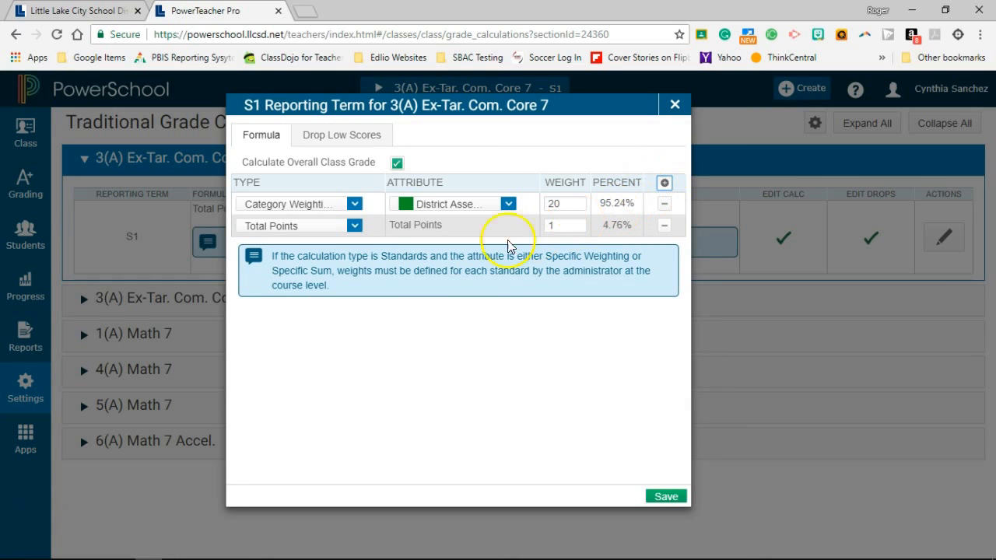
left_click(355, 225)
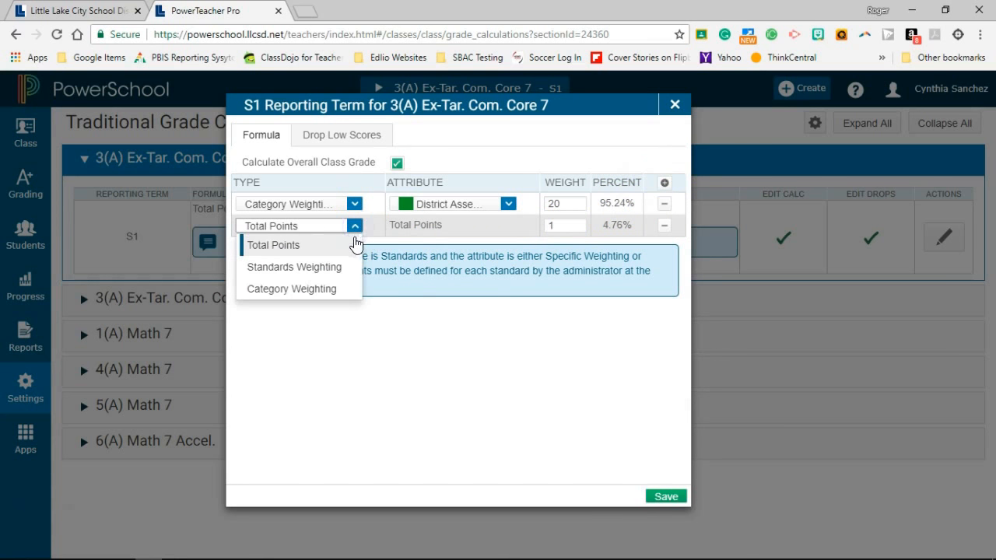
left_click(329, 287)
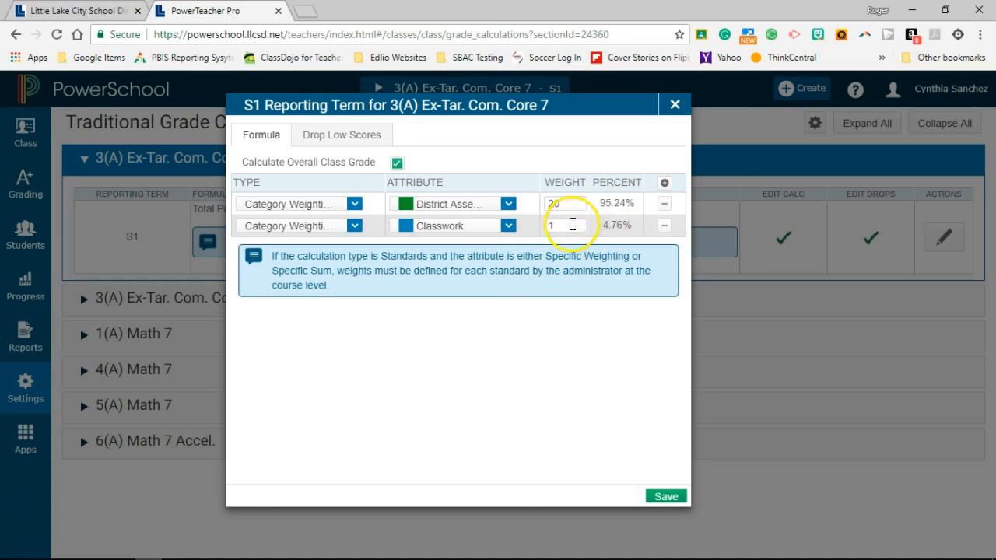
left_click(544, 225)
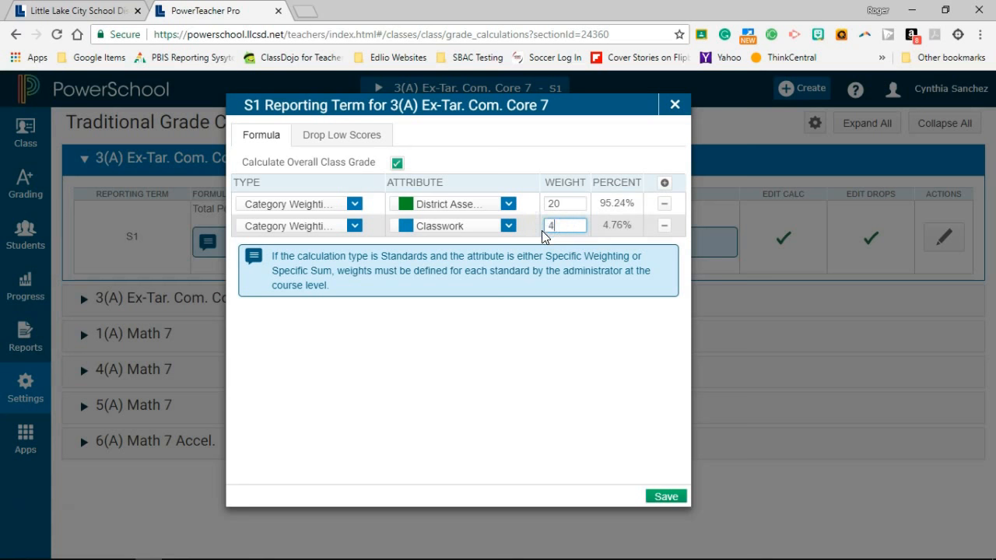
- Add a third formula row using Category Weighting for Quiz with a weight of 20
left_click(665, 183)
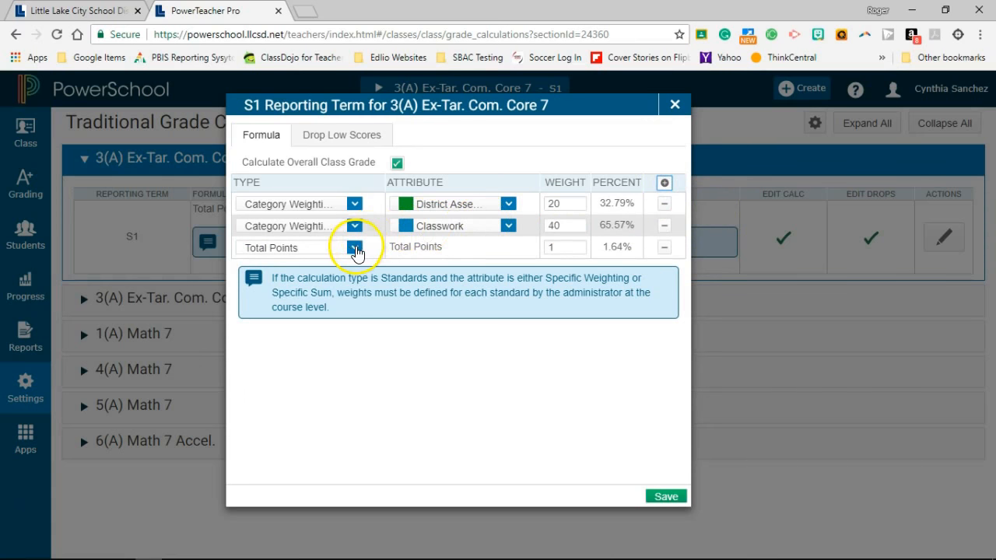
left_click(354, 248)
left_click(319, 310)
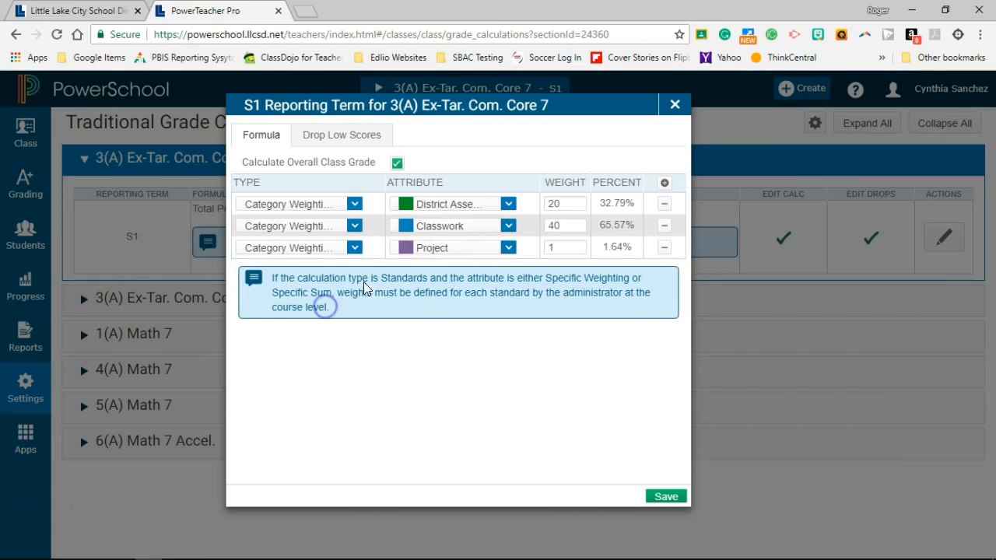
left_click(510, 247)
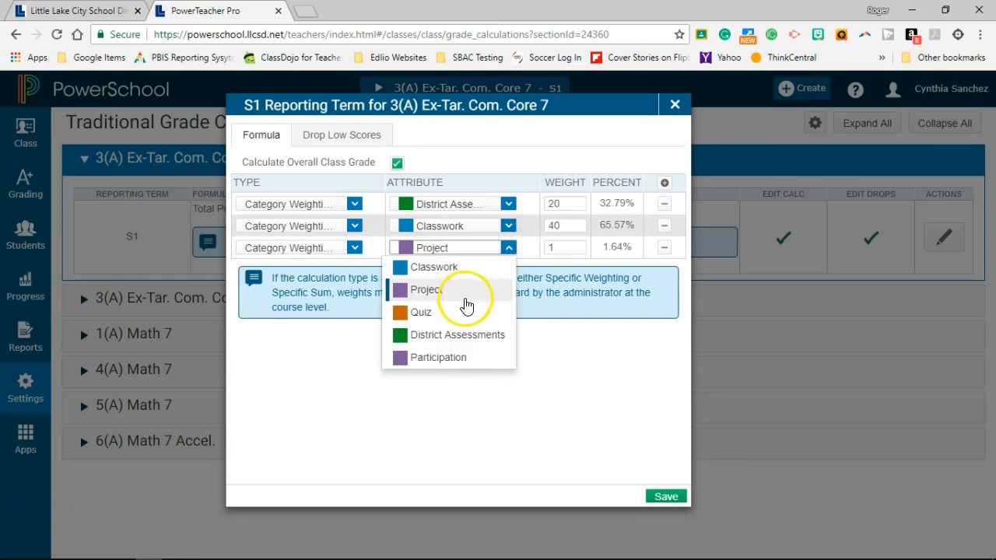
left_click(457, 312)
left_click(578, 247)
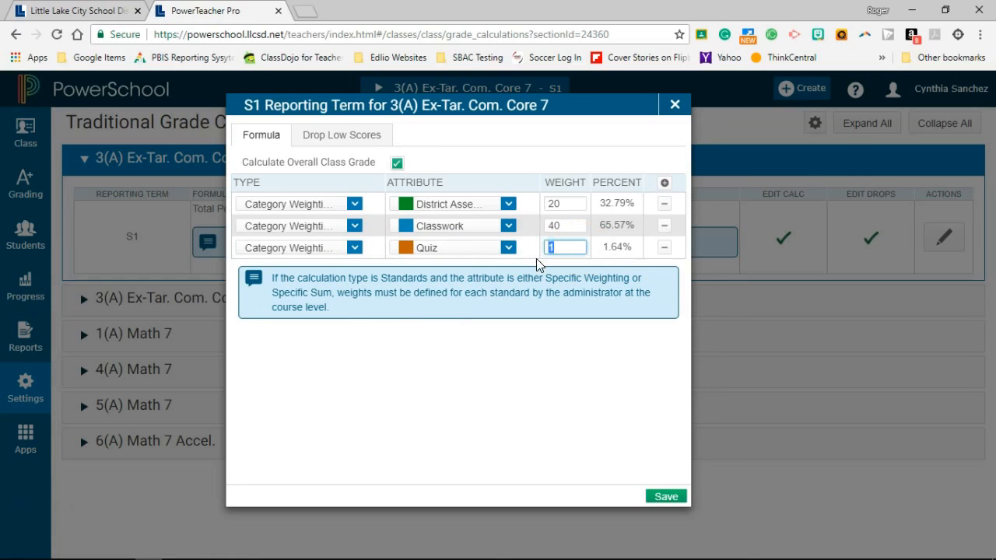
- Add a fourth formula row using Category Weighting for Project with a weight of 20, and save the grade calculation
left_click(664, 183)
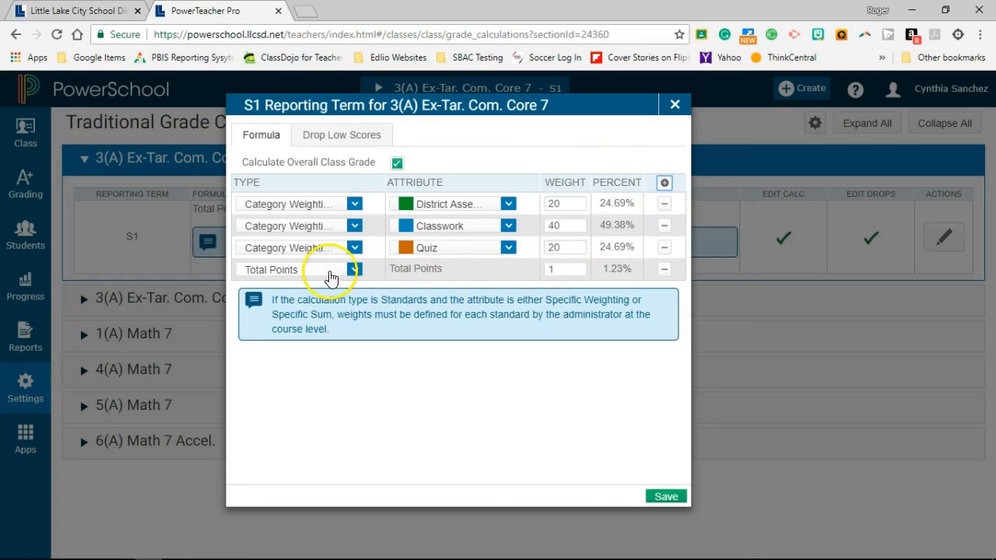
left_click(334, 269)
left_click(322, 335)
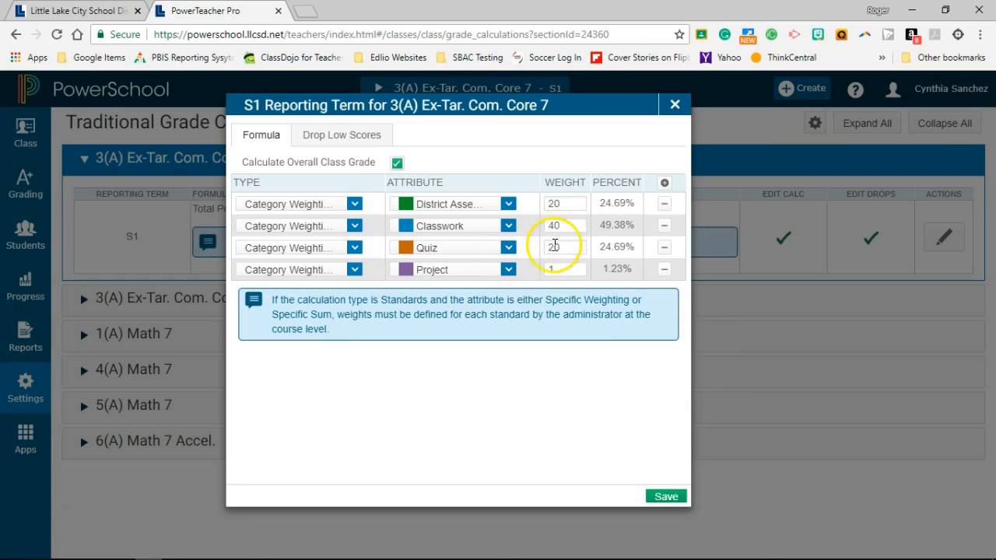
left_click(558, 267)
double_click(548, 267)
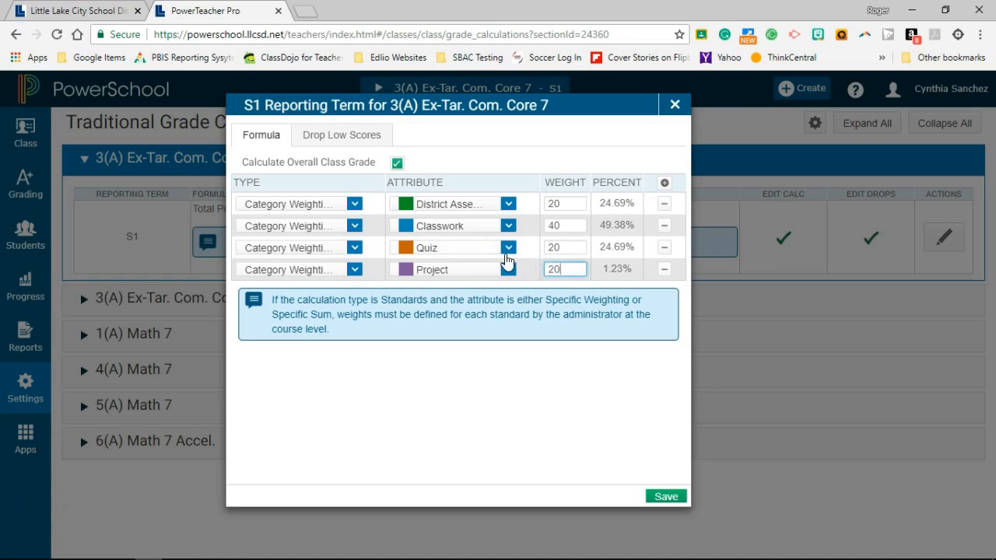
left_click(538, 347)
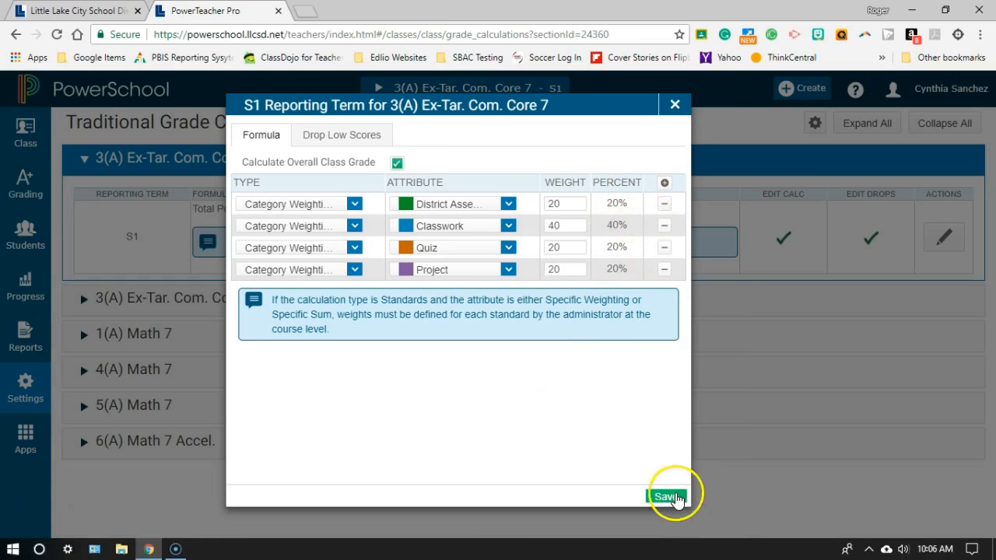
left_click(667, 500)
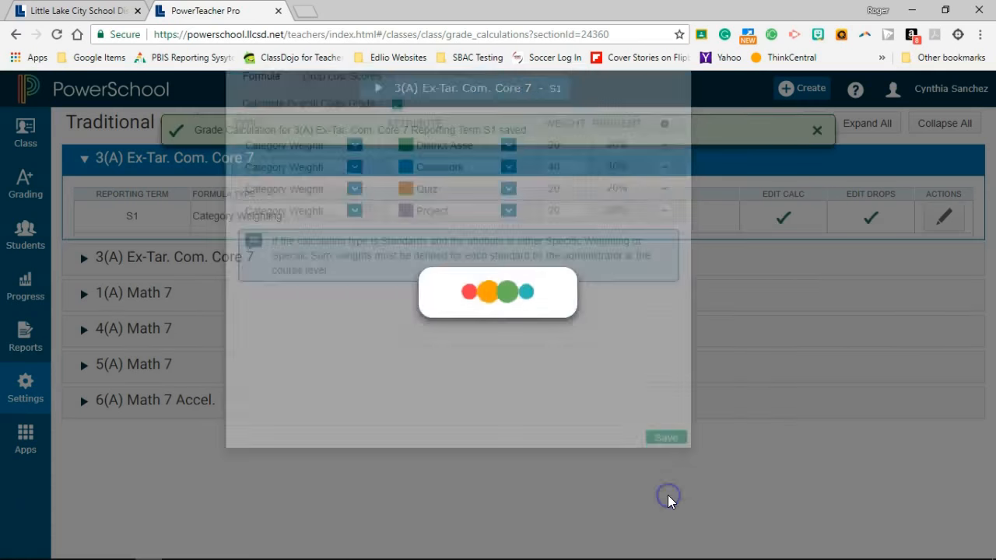